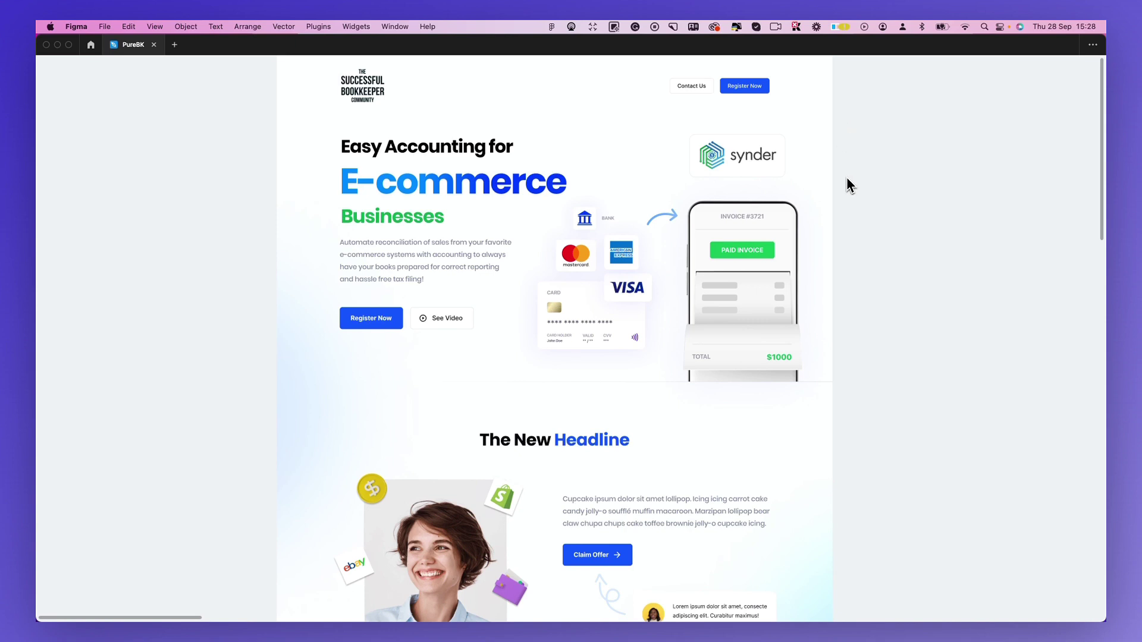
{"action": "scroll", "coordinate": [843, 192], "scroll_direction": "up", "scroll_amount": 1}
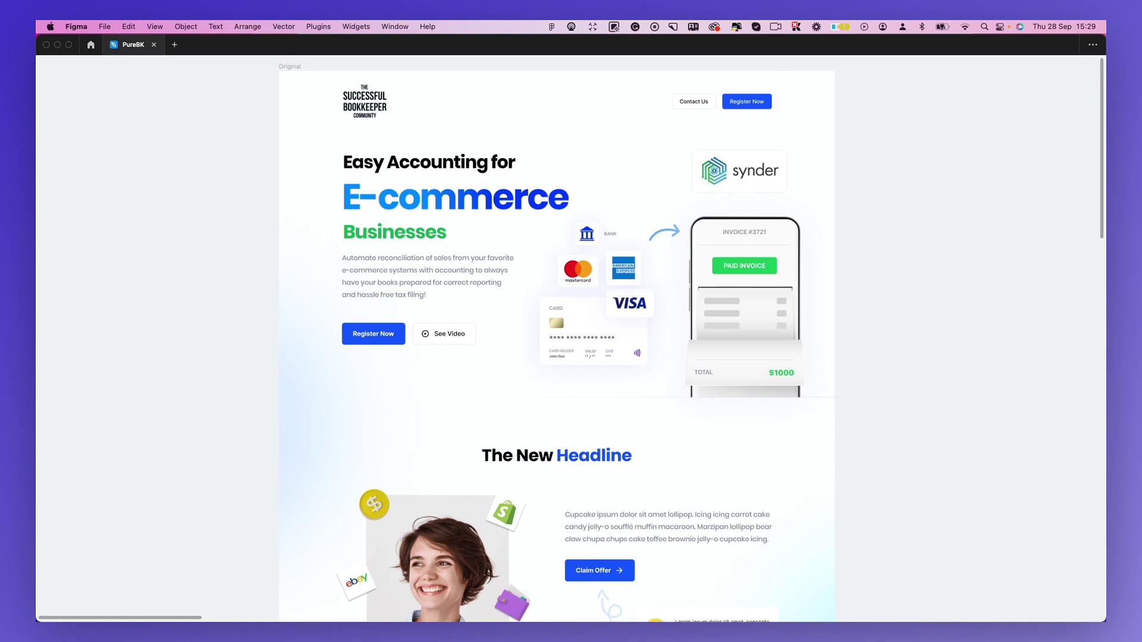
Step: Restore Figma's editor panels and confirm the body paragraph uses Poppins Medium
{"action": "key", "text": "super+backslash"}
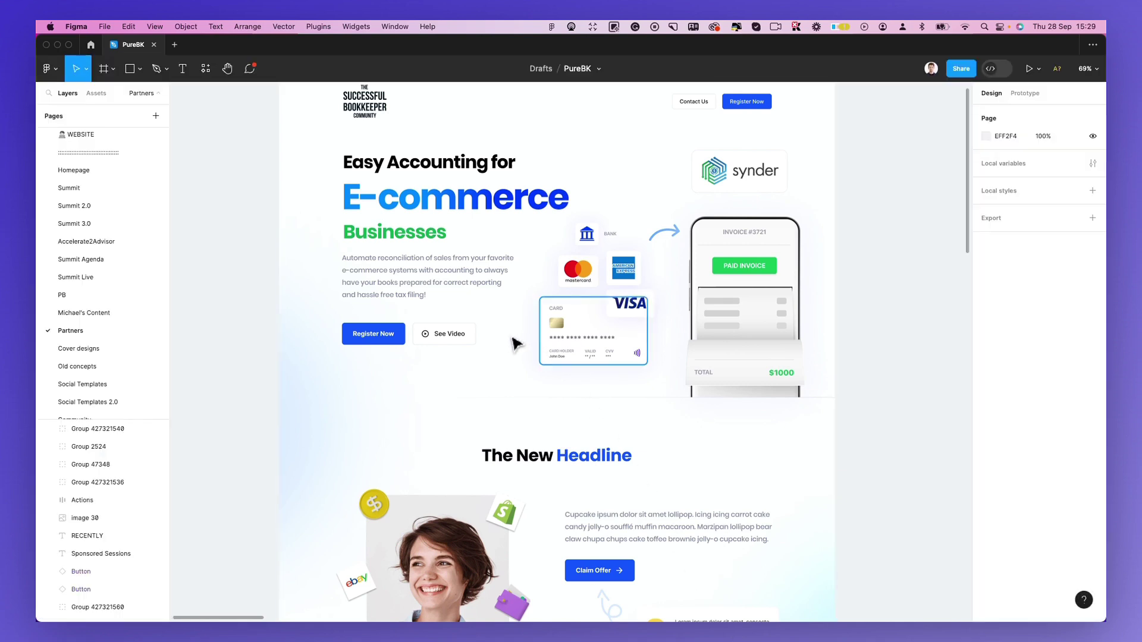
{"action": "left_click", "coordinate": [467, 269]}
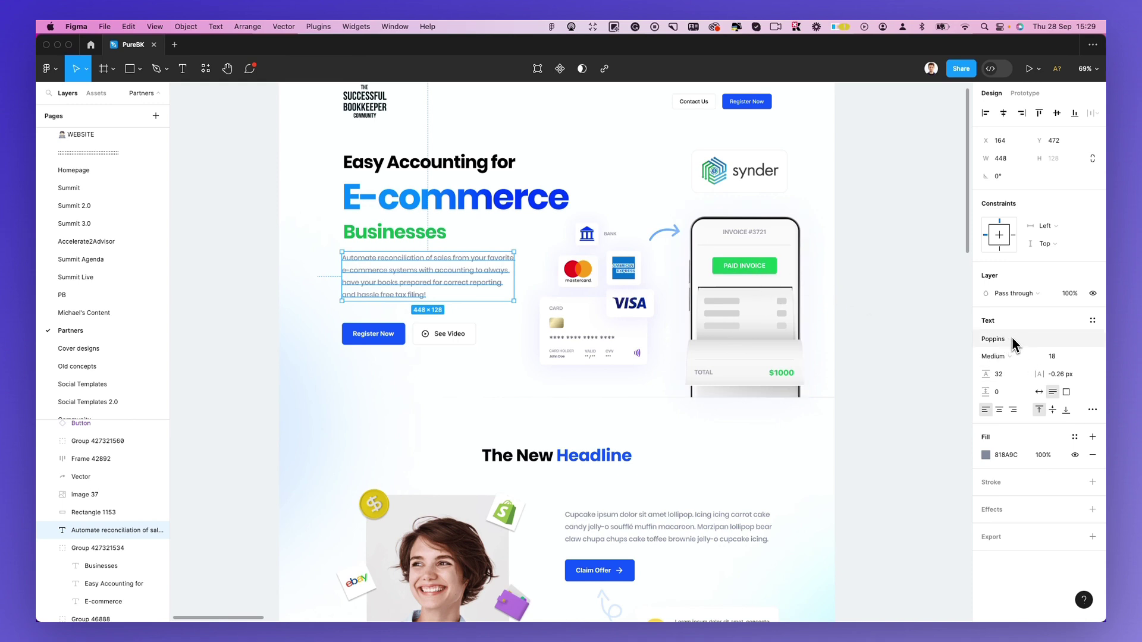
{"action": "left_click", "coordinate": [646, 417]}
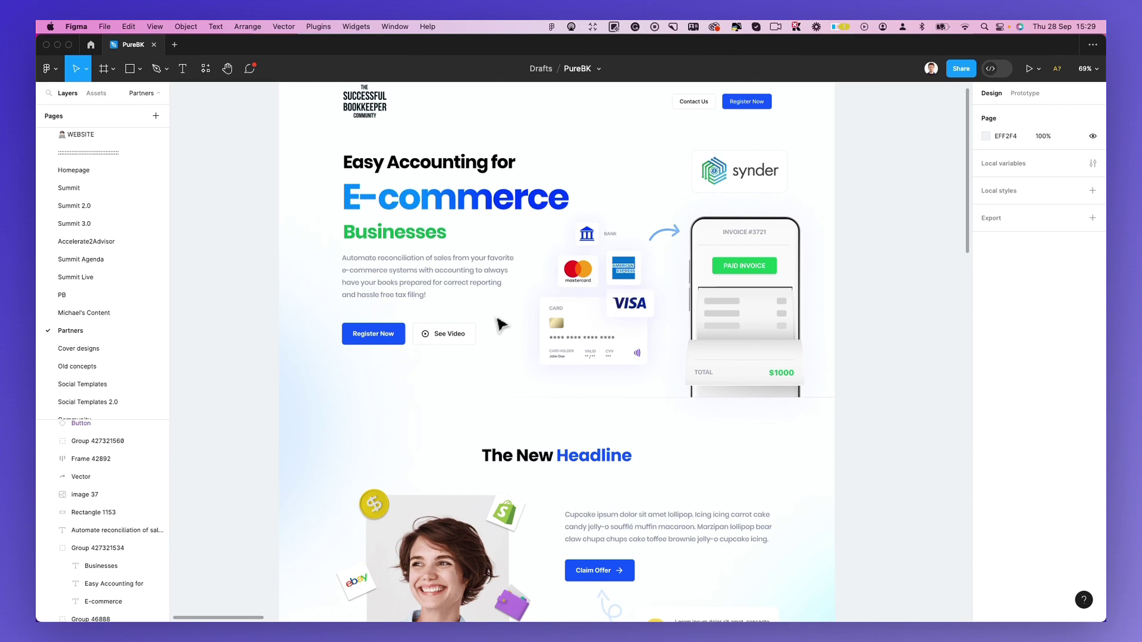
{"action": "scroll", "coordinate": [500, 324], "scroll_direction": "up", "scroll_amount": 2}
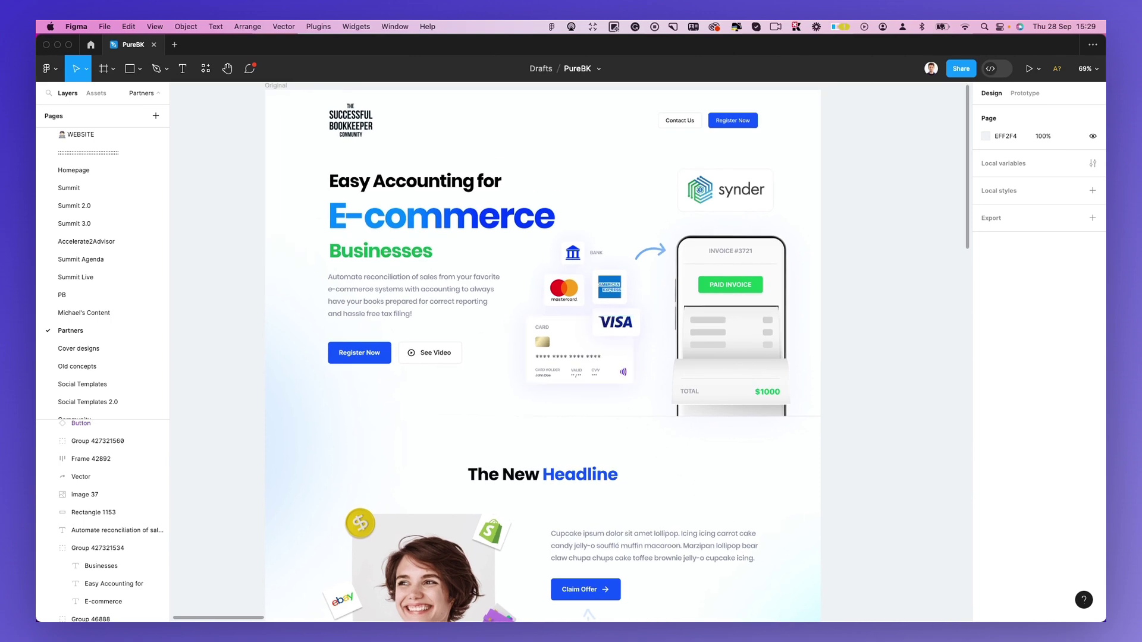
Step: Bring Safari forward and enlarge its Google Fonts window
{"action": "key", "text": "super+Tab"}
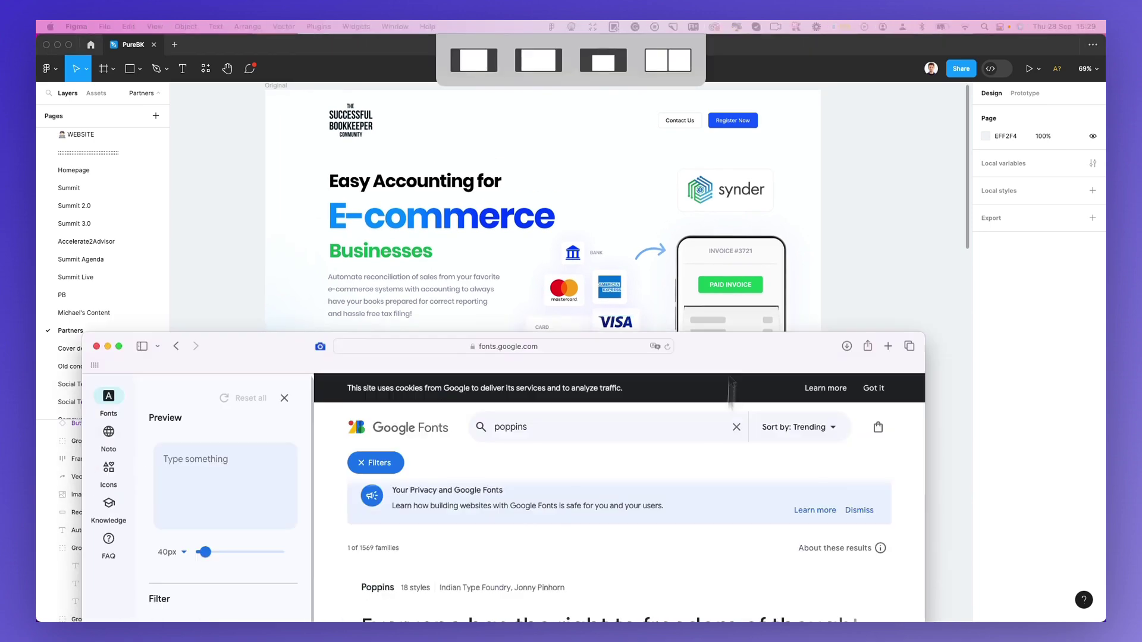
{"action": "left_click_drag", "start_coordinate": [750, 180], "coordinate": [760, 82]}
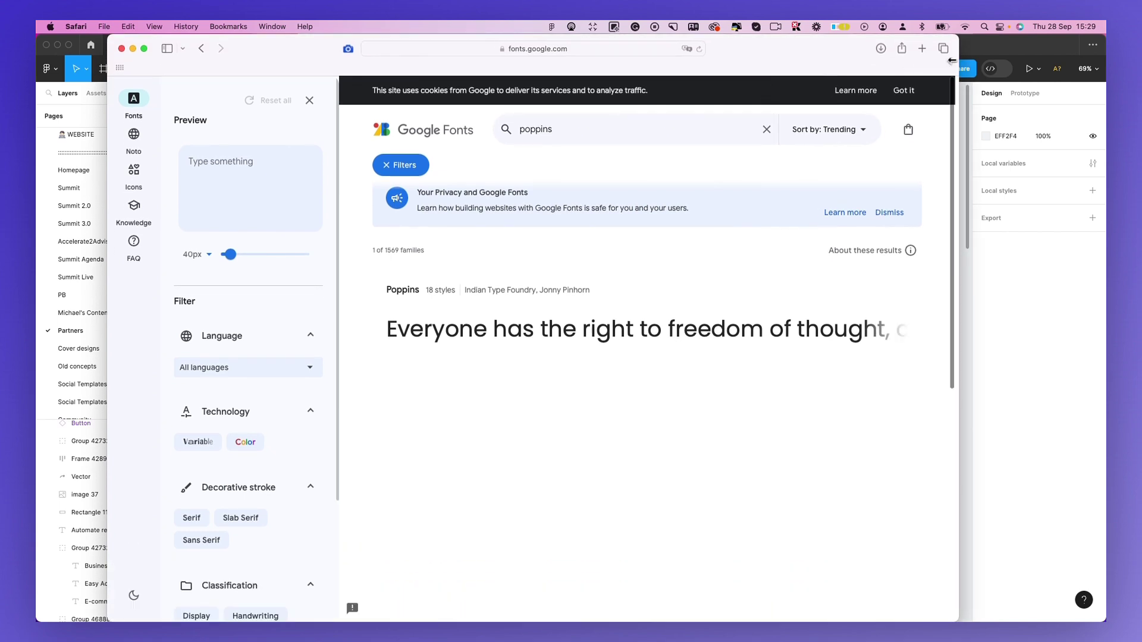
{"action": "double_click", "coordinate": [949, 70]}
{"action": "double_click", "coordinate": [107, 62]}
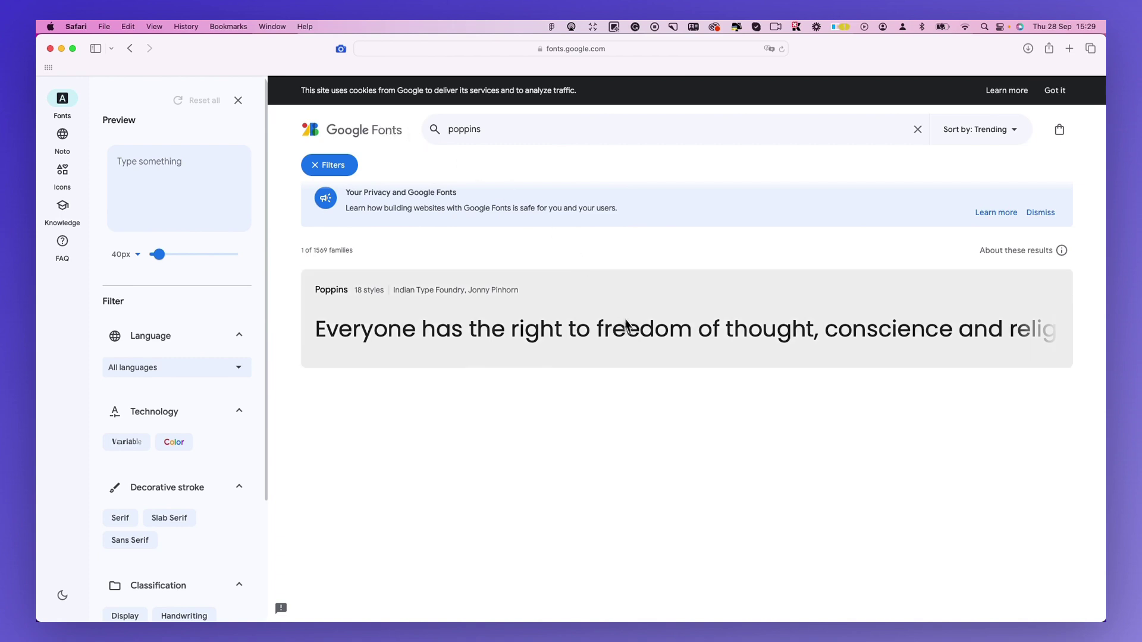
Step: Download the Poppins family from its Google Fonts page and show recent downloads
{"action": "left_click", "coordinate": [628, 330]}
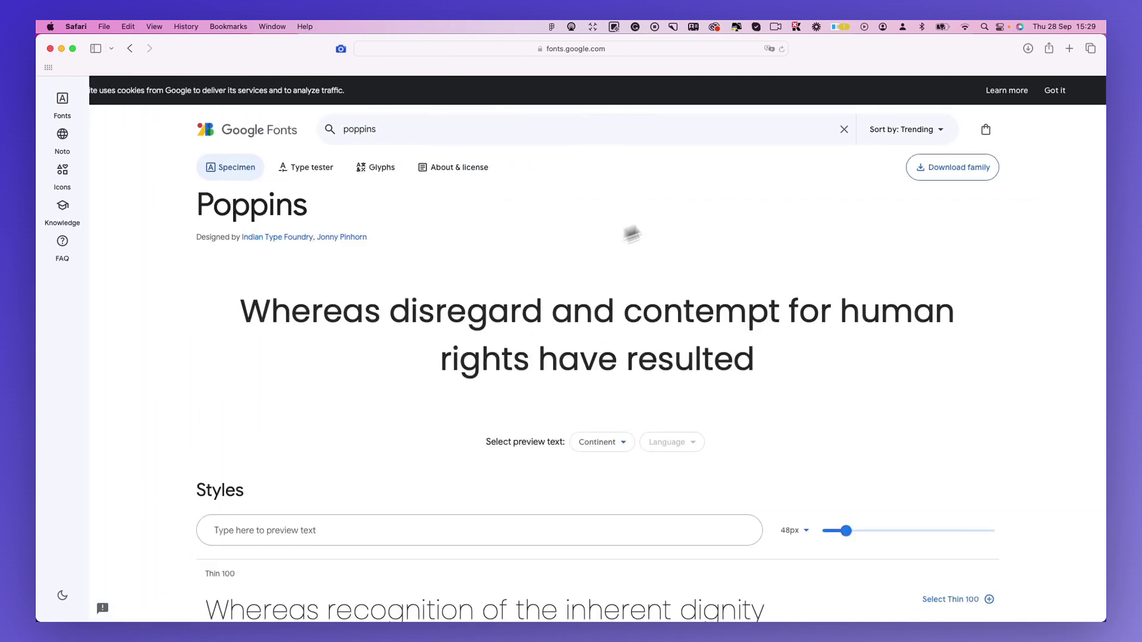
{"action": "left_click", "coordinate": [942, 172]}
{"action": "left_click", "coordinate": [1030, 50]}
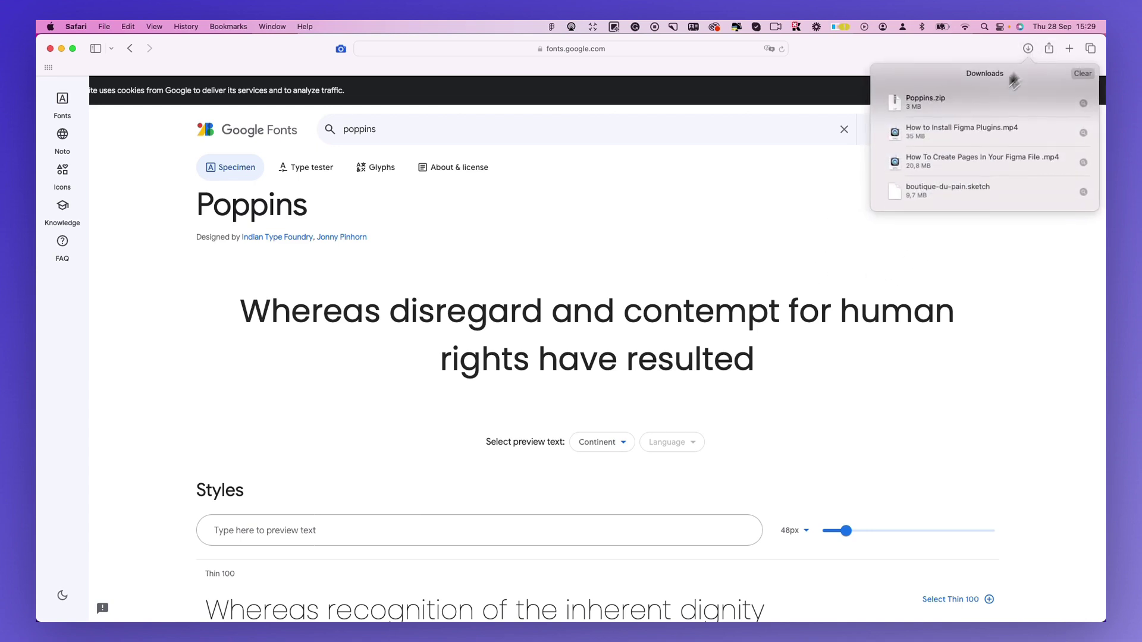
Step: Unzip Poppins.zip, open the Poppins folder, and select Poppins-Black.ttf
{"action": "left_click", "coordinate": [943, 108]}
{"action": "double_click", "coordinate": [945, 108]}
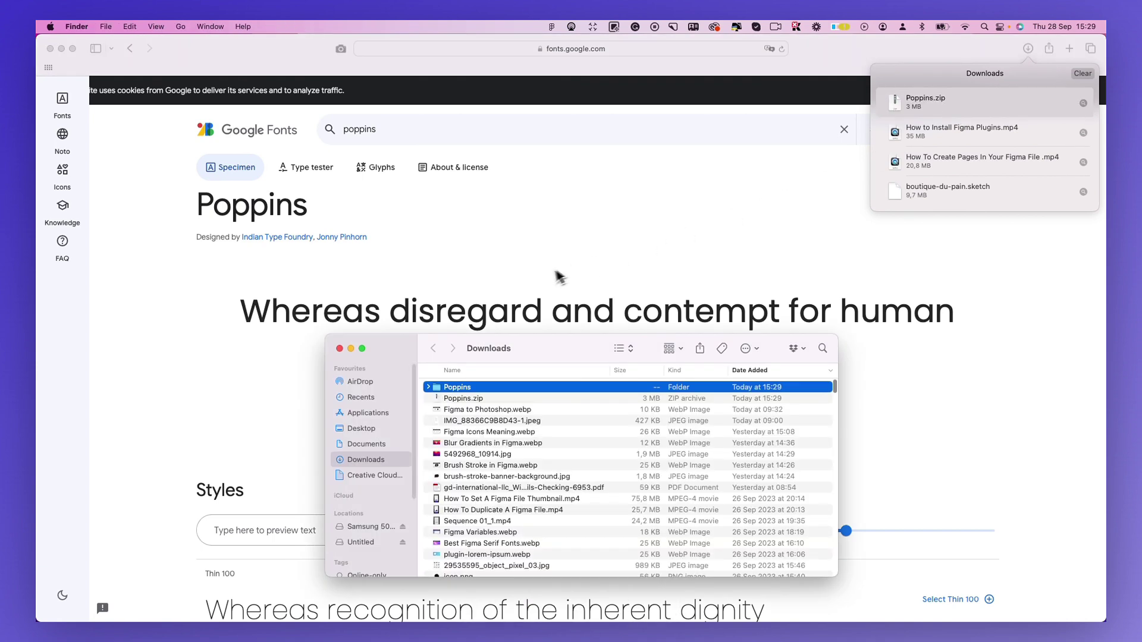
{"action": "double_click", "coordinate": [486, 390]}
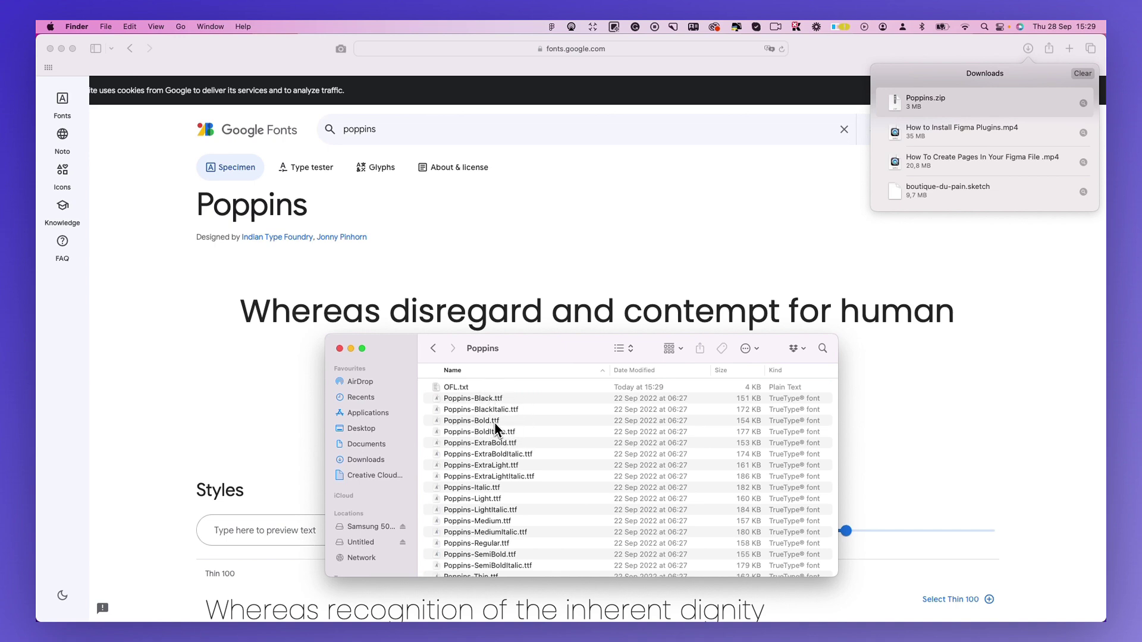
{"action": "scroll", "coordinate": [515, 446], "scroll_direction": "down", "scroll_amount": 2}
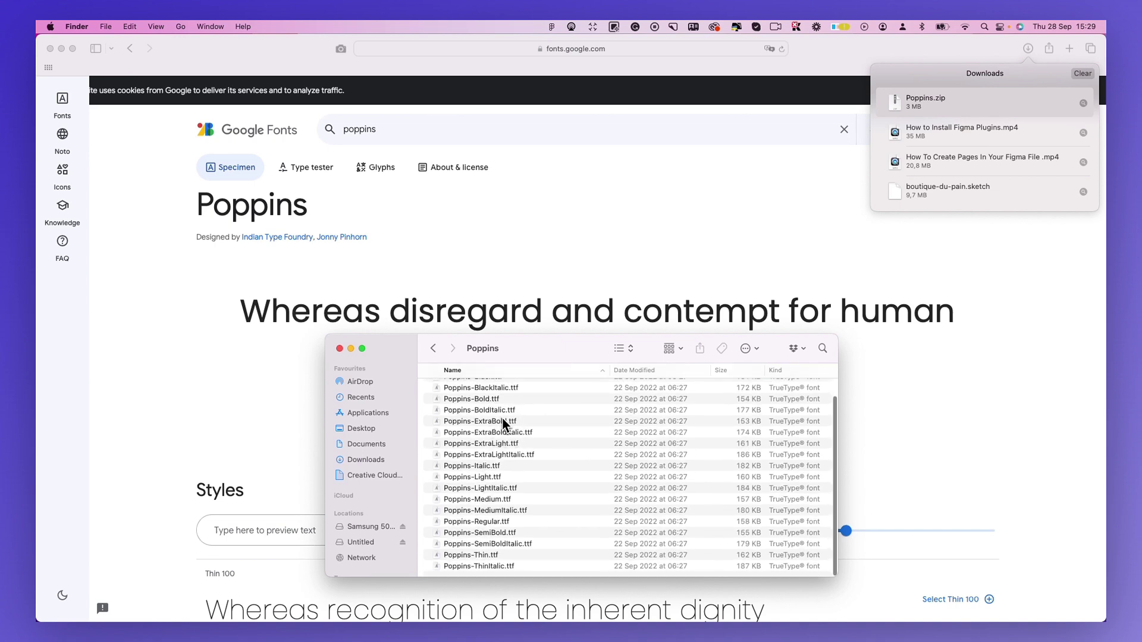
{"action": "scroll", "coordinate": [502, 423], "scroll_direction": "up", "scroll_amount": 2}
{"action": "scroll", "coordinate": [509, 428], "scroll_direction": "down", "scroll_amount": 1}
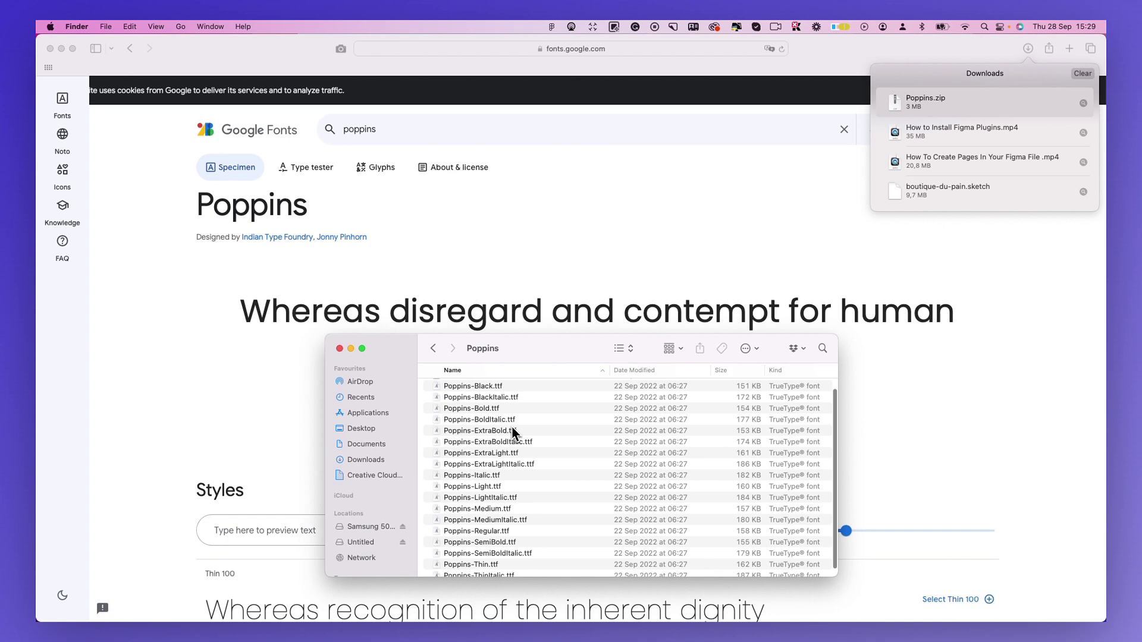
{"action": "scroll", "coordinate": [513, 433], "scroll_direction": "up", "scroll_amount": 1}
{"action": "scroll", "coordinate": [463, 436], "scroll_direction": "up", "scroll_amount": 1}
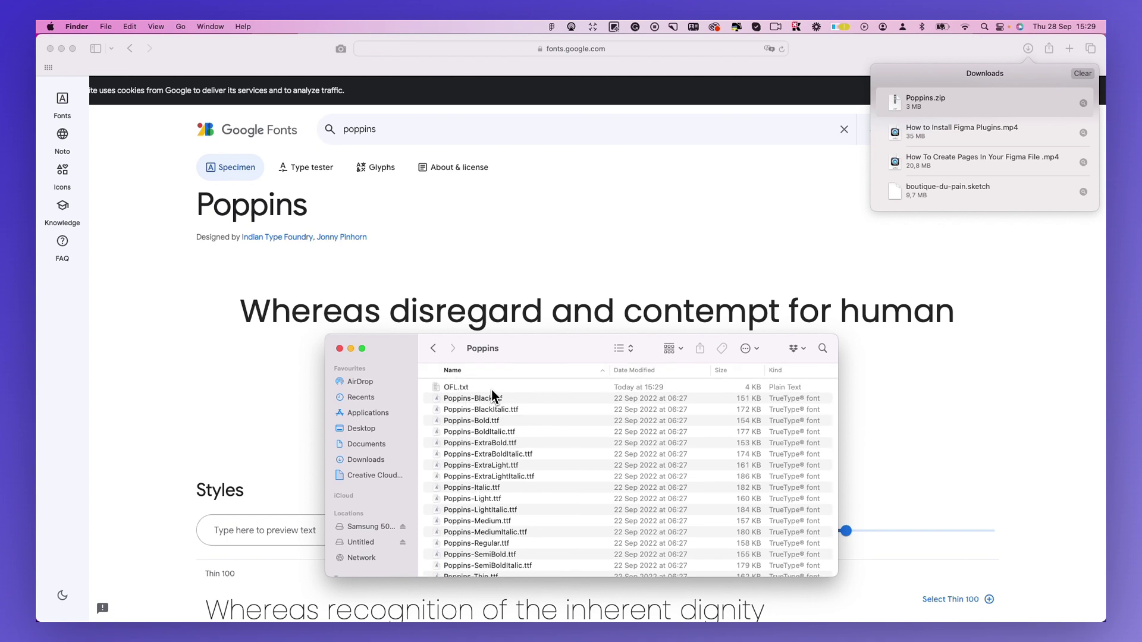
{"action": "left_click_drag", "start_coordinate": [516, 359], "coordinate": [578, 321]}
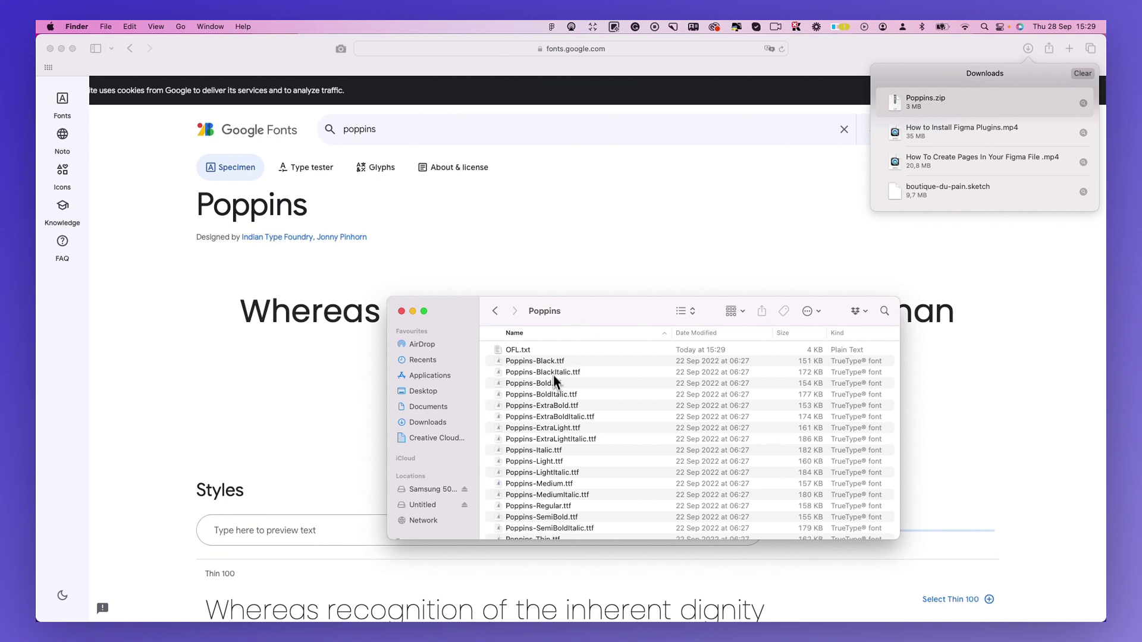
{"action": "left_click", "coordinate": [537, 363]}
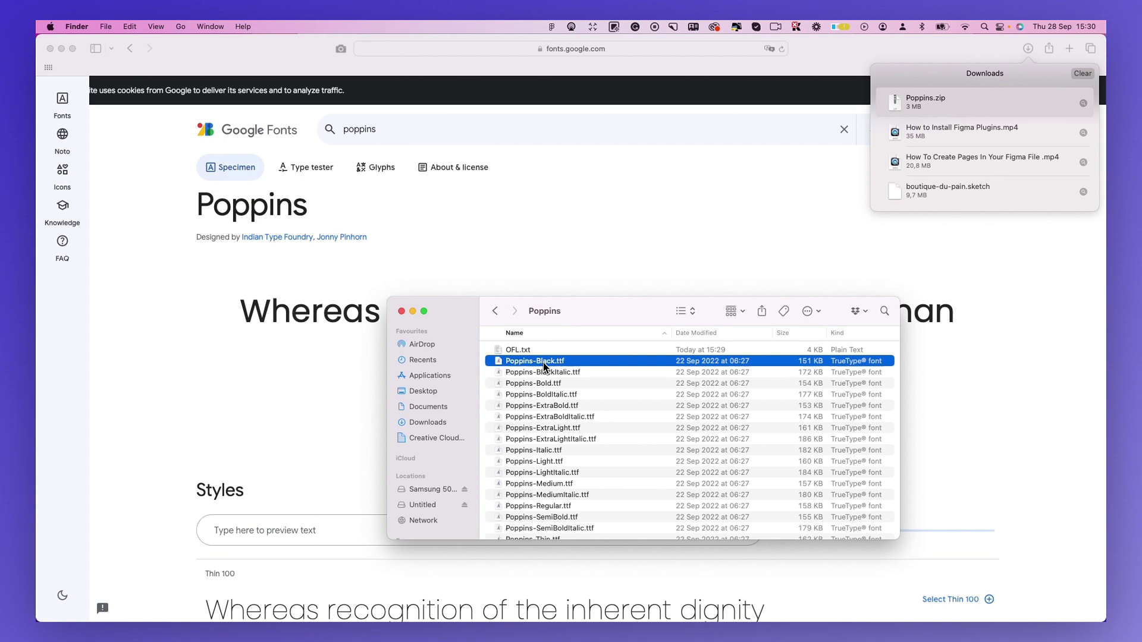
Step: Preview Poppins-Black.ttf in Font Book, then dismiss its install prompt
{"action": "double_click", "coordinate": [591, 365]}
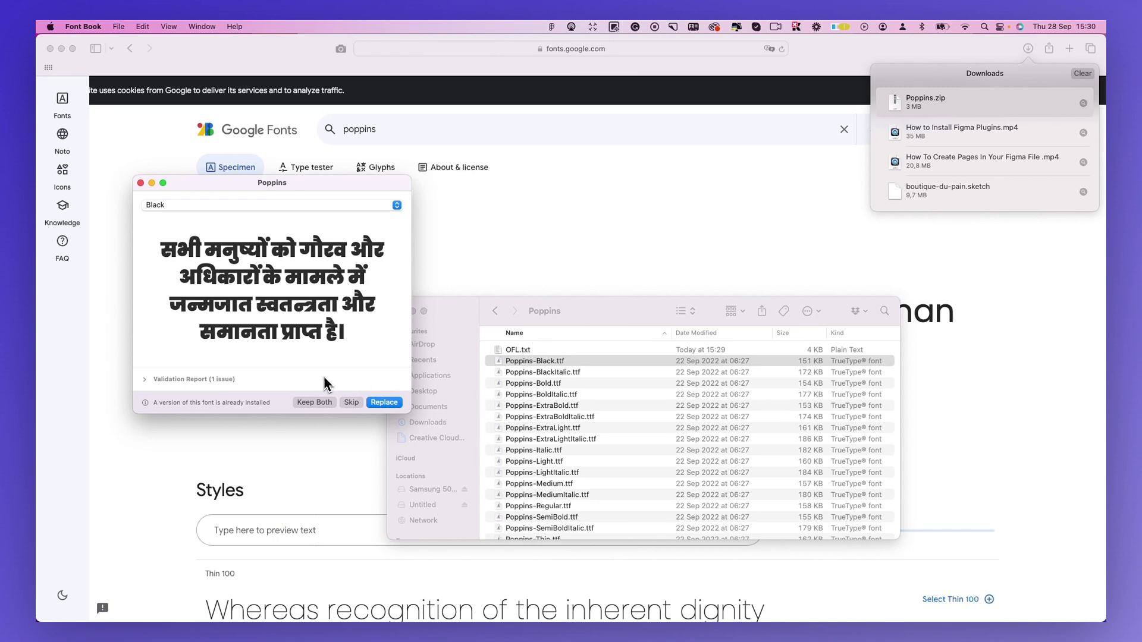
{"action": "mouse_move", "coordinate": [318, 185]}
{"action": "left_mouse_down"}
{"action": "mouse_move", "coordinate": [438, 206]}
{"action": "mouse_move", "coordinate": [380, 193]}
{"action": "left_mouse_up"}
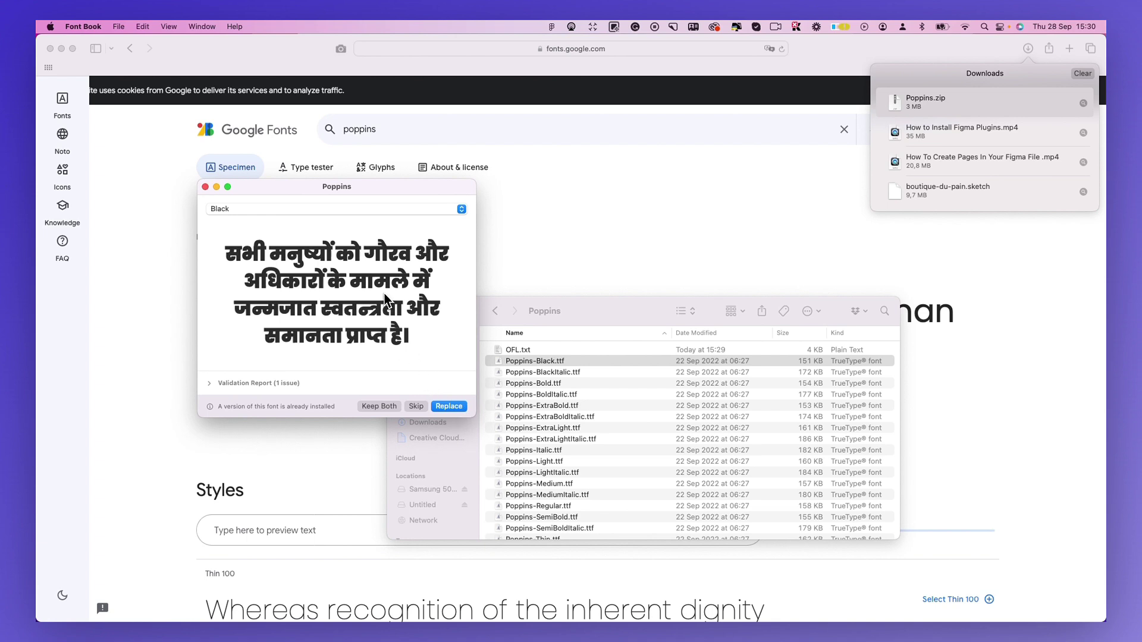
{"action": "left_click", "coordinate": [205, 187]}
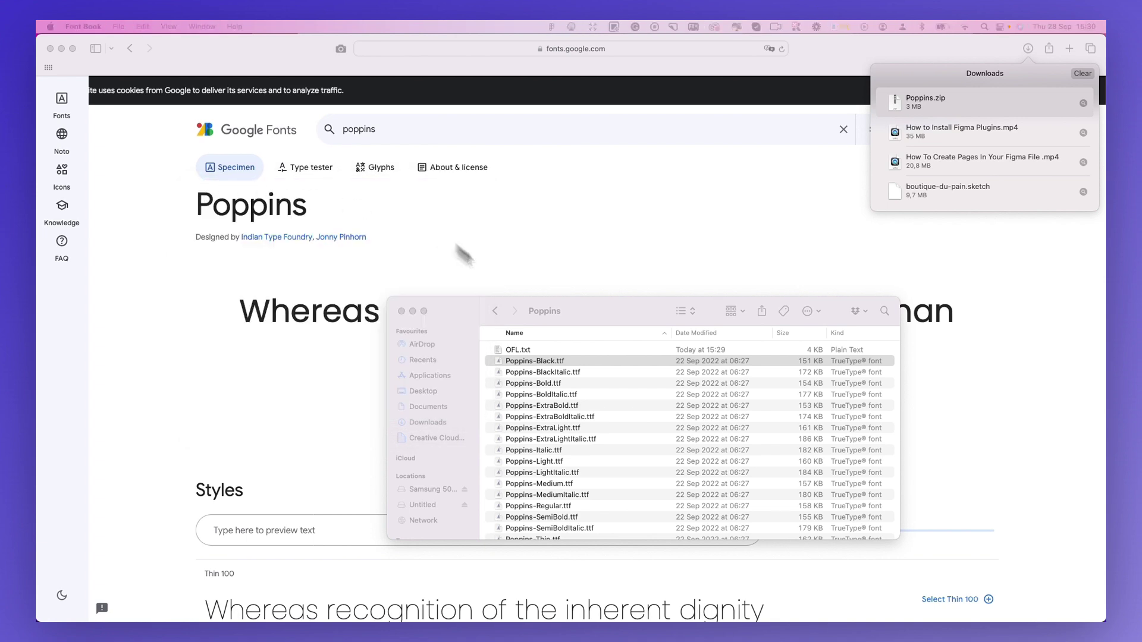
Step: Close the Poppins folder and minimize Safari to reveal the PureBK Figma design
{"action": "left_click", "coordinate": [400, 311]}
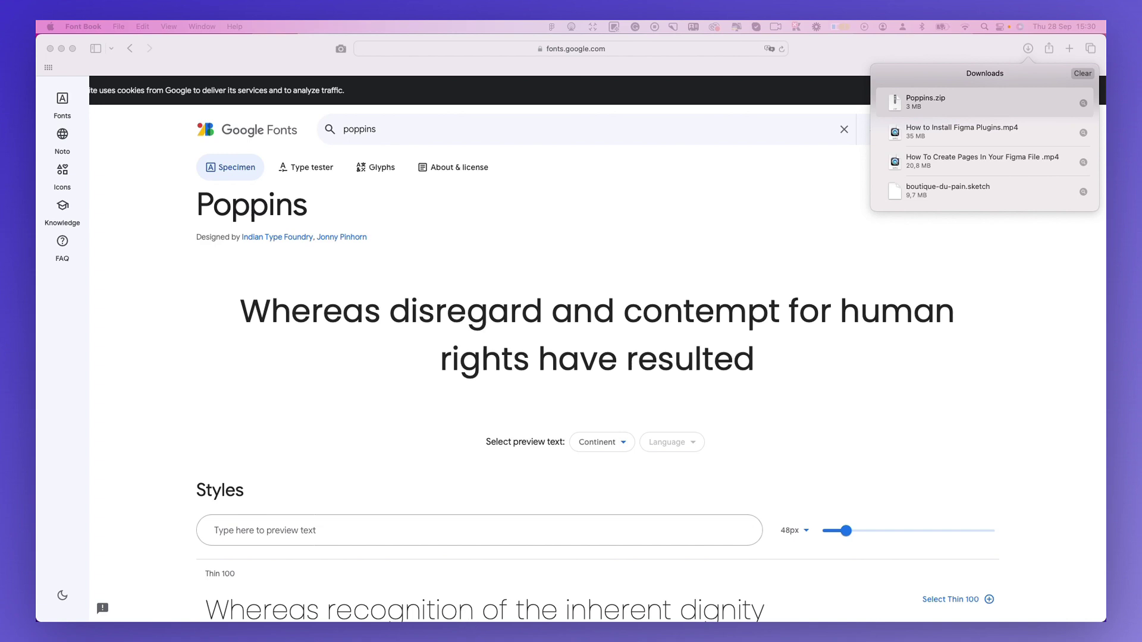
{"action": "left_click", "coordinate": [238, 394]}
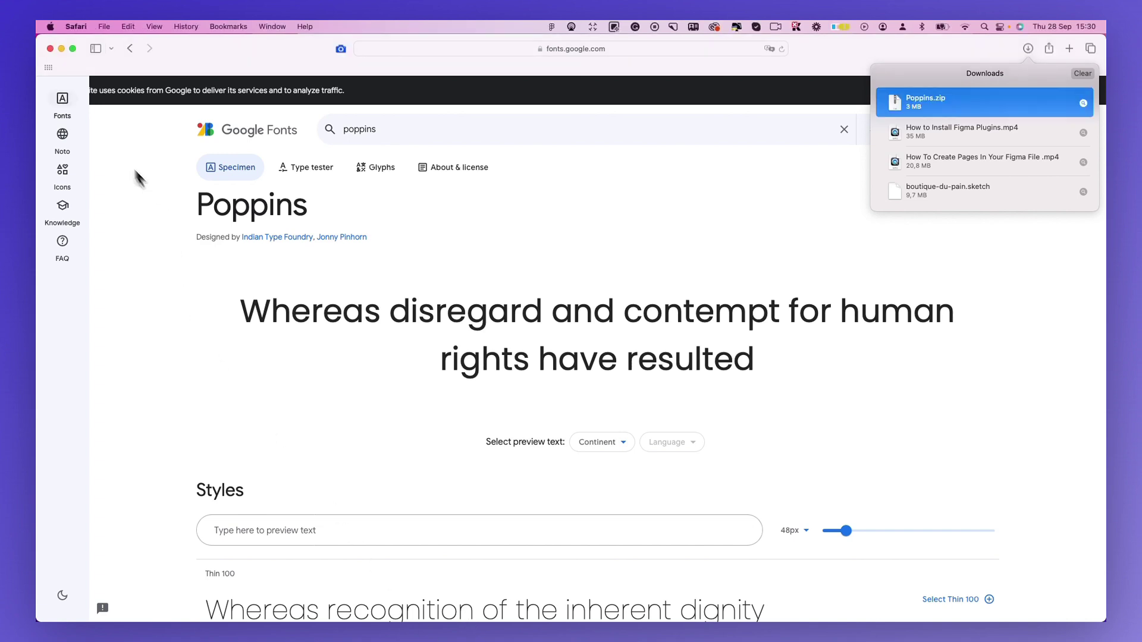
{"action": "left_click", "coordinate": [61, 49]}
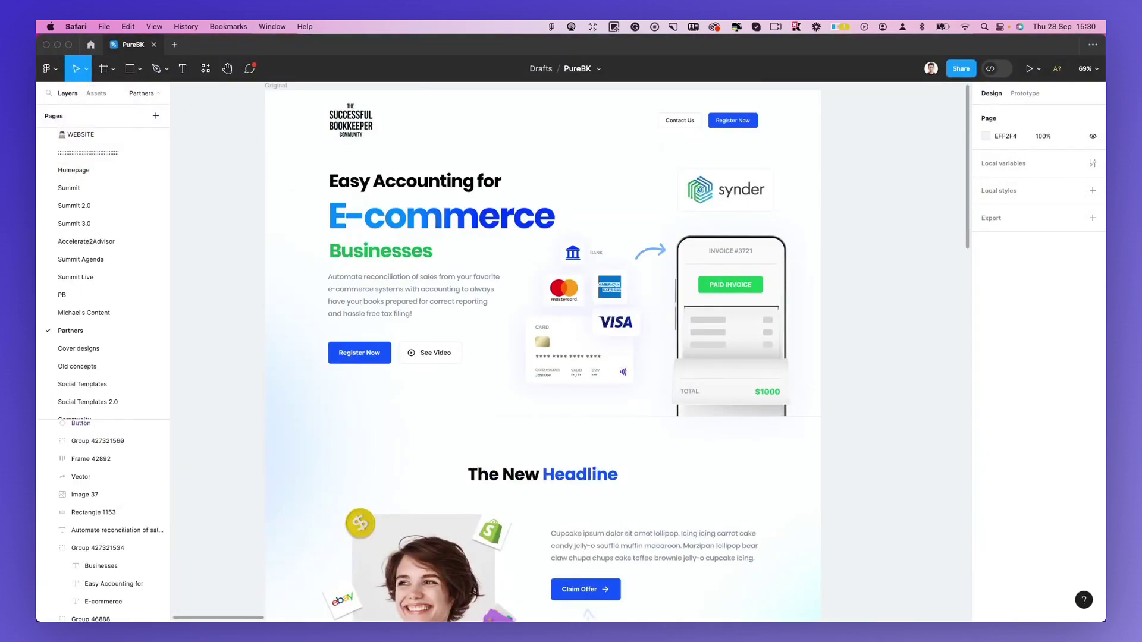
{"action": "left_click_drag", "start_coordinate": [433, 216], "coordinate": [459, 182]}
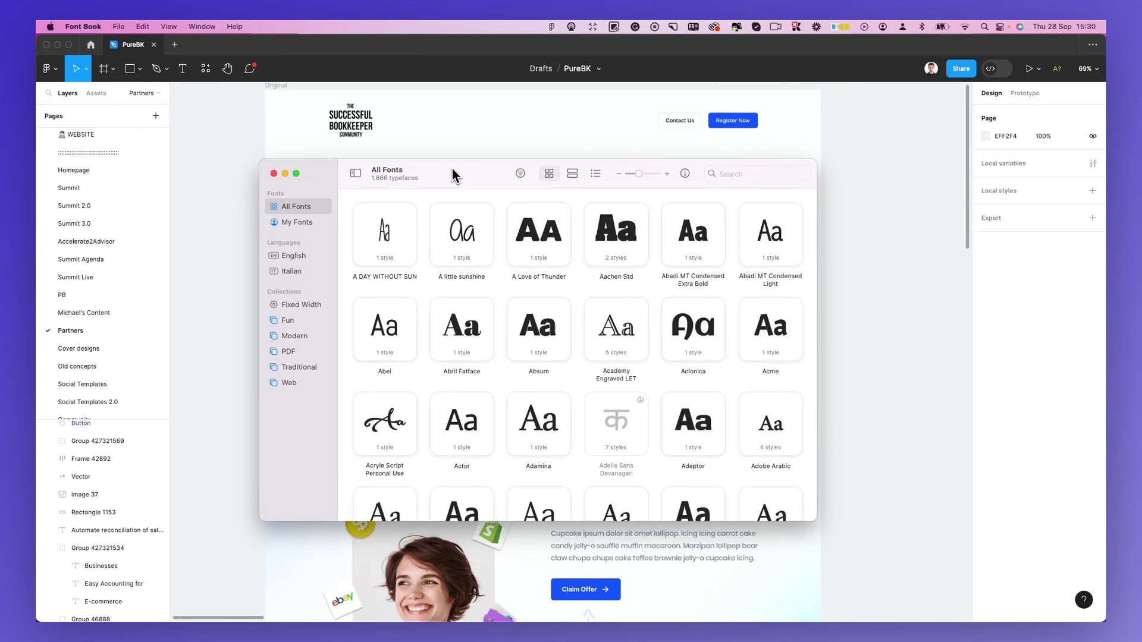
{"action": "left_click", "coordinate": [752, 174]}
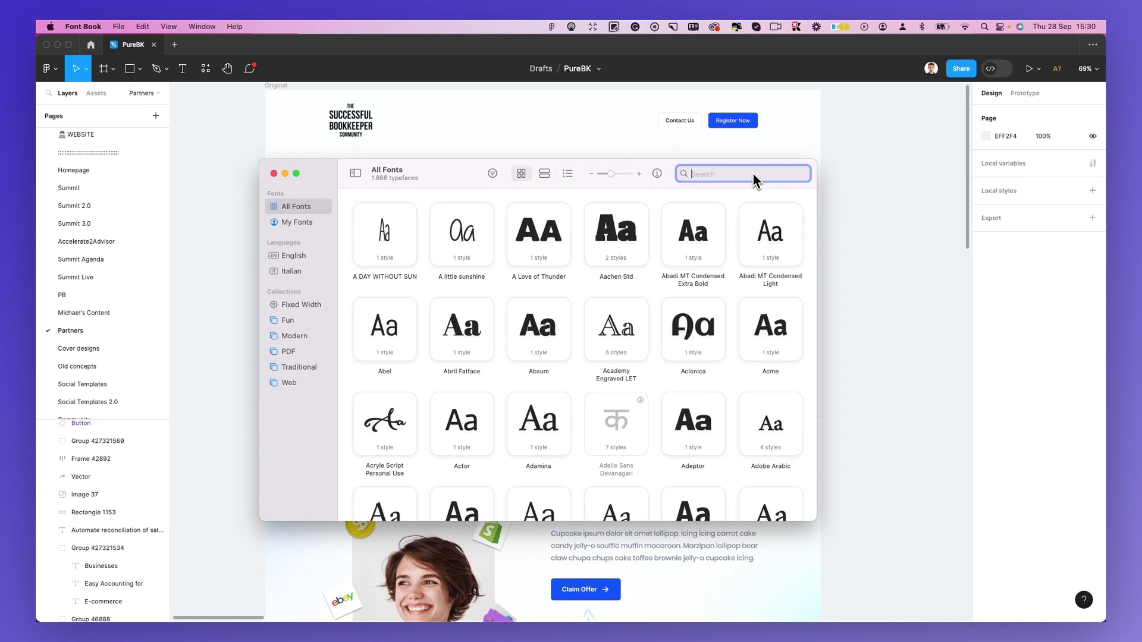
{"action": "type", "text": "p"}
{"action": "type", "text": "oppins"}
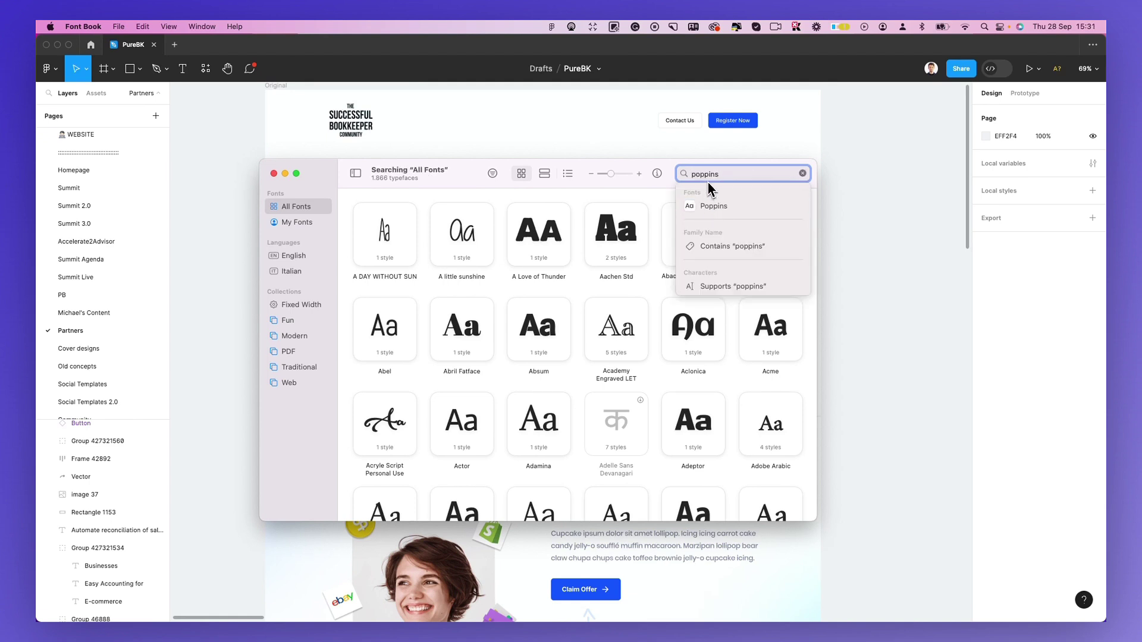
{"action": "left_click", "coordinate": [711, 203]}
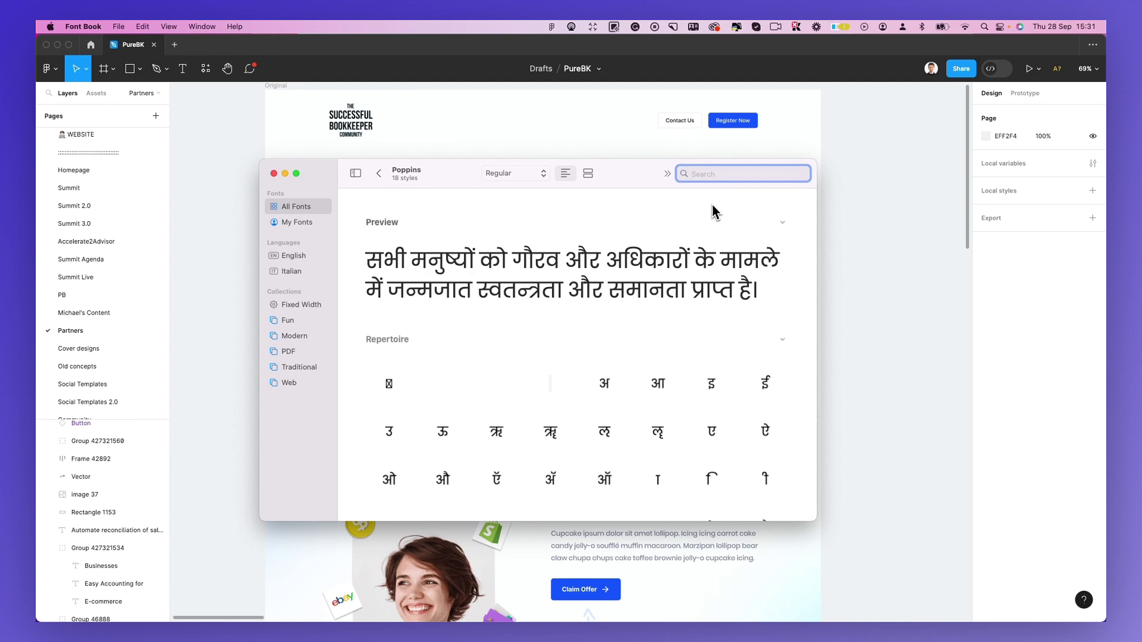
{"action": "scroll", "coordinate": [711, 212], "scroll_direction": "down", "scroll_amount": 3}
{"action": "scroll", "coordinate": [709, 230], "scroll_direction": "down", "scroll_amount": 3}
{"action": "scroll", "coordinate": [709, 229], "scroll_direction": "down", "scroll_amount": 3}
{"action": "scroll", "coordinate": [711, 236], "scroll_direction": "down", "scroll_amount": 3}
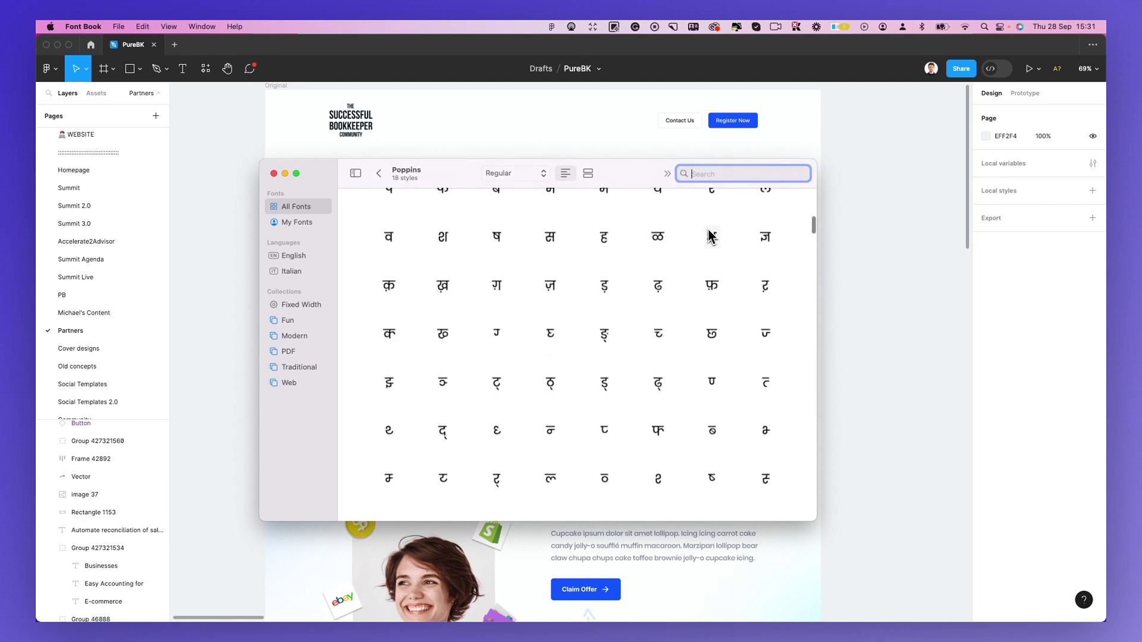
{"action": "scroll", "coordinate": [709, 234], "scroll_direction": "down", "scroll_amount": 3}
{"action": "scroll", "coordinate": [709, 235], "scroll_direction": "down", "scroll_amount": 3}
{"action": "scroll", "coordinate": [709, 235], "scroll_direction": "down", "scroll_amount": 3}
{"action": "scroll", "coordinate": [709, 235], "scroll_direction": "down", "scroll_amount": 3}
{"action": "scroll", "coordinate": [709, 235], "scroll_direction": "down", "scroll_amount": 3}
{"action": "scroll", "coordinate": [708, 228], "scroll_direction": "down", "scroll_amount": 3}
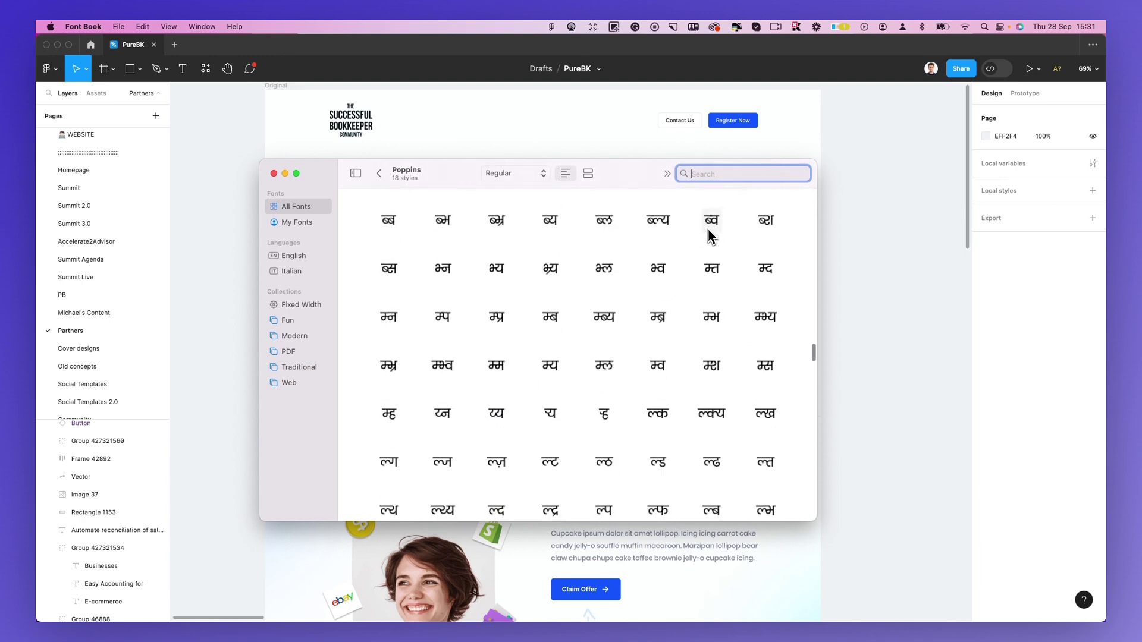
{"action": "scroll", "coordinate": [707, 227], "scroll_direction": "down", "scroll_amount": 3}
{"action": "left_click", "coordinate": [395, 179]}
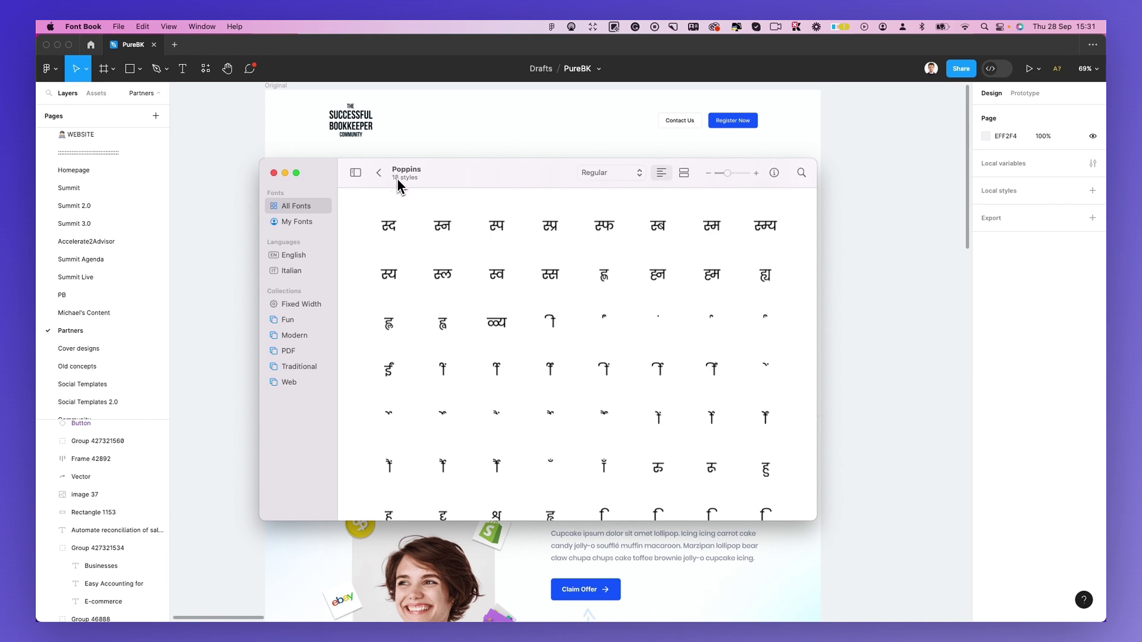
{"action": "scroll", "coordinate": [446, 214], "scroll_direction": "down", "scroll_amount": 3}
{"action": "scroll", "coordinate": [458, 222], "scroll_direction": "down", "scroll_amount": 3}
{"action": "scroll", "coordinate": [458, 222], "scroll_direction": "down", "scroll_amount": 3}
{"action": "scroll", "coordinate": [459, 222], "scroll_direction": "down", "scroll_amount": 3}
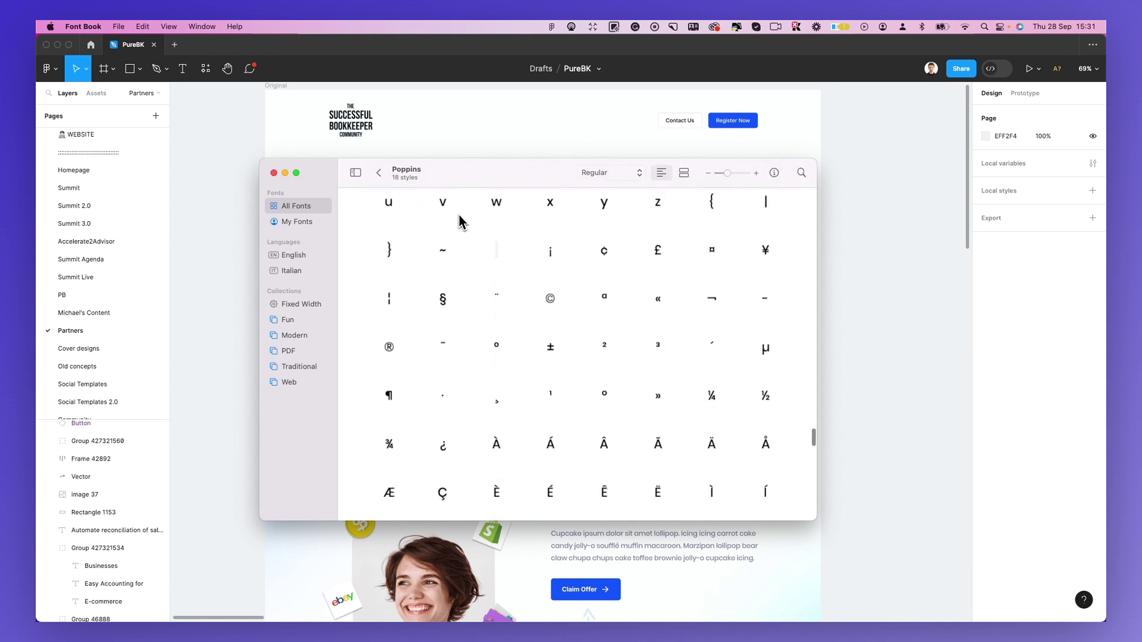
{"action": "scroll", "coordinate": [459, 221], "scroll_direction": "down", "scroll_amount": 3}
{"action": "scroll", "coordinate": [459, 222], "scroll_direction": "down", "scroll_amount": 3}
{"action": "scroll", "coordinate": [459, 222], "scroll_direction": "down", "scroll_amount": 3}
{"action": "left_click", "coordinate": [325, 207]}
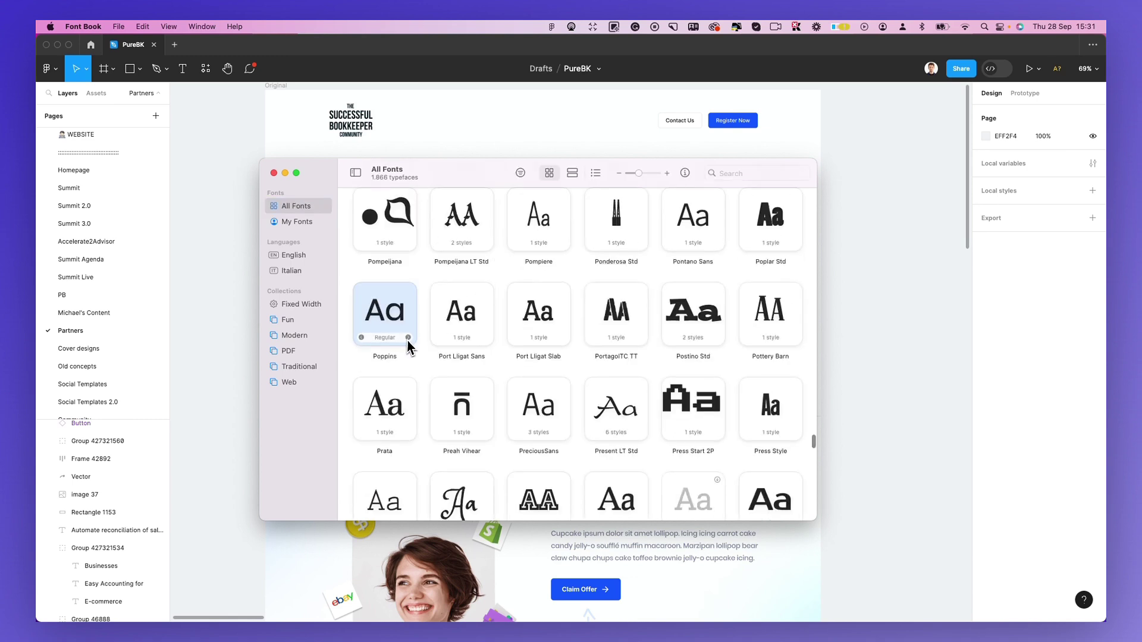
{"action": "double_click", "coordinate": [399, 323]}
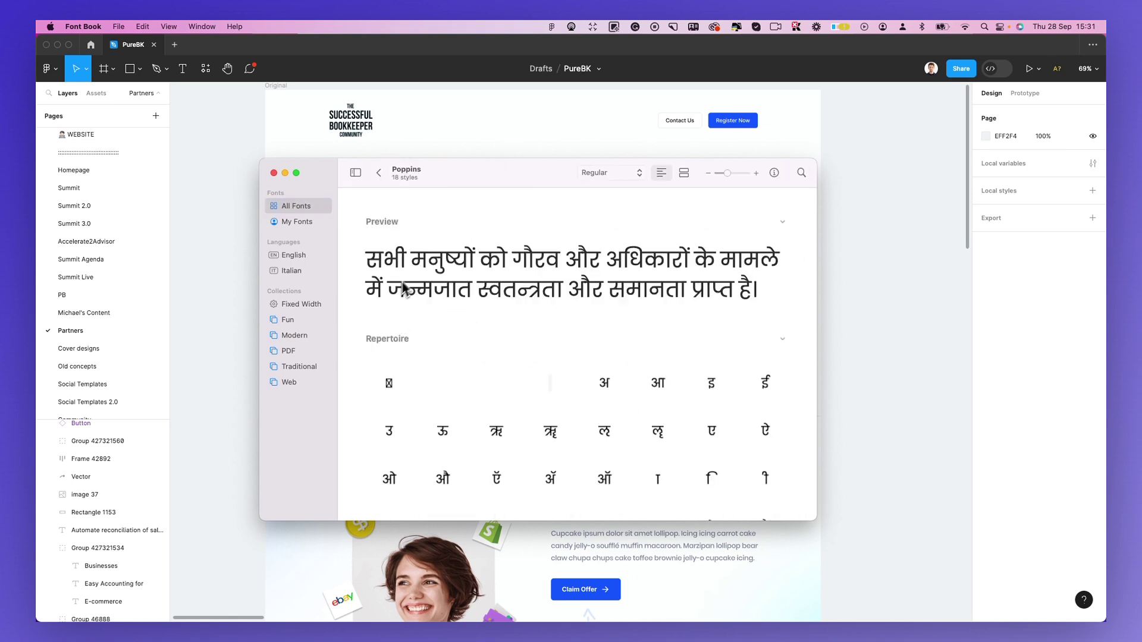
{"action": "left_click", "coordinate": [379, 176]}
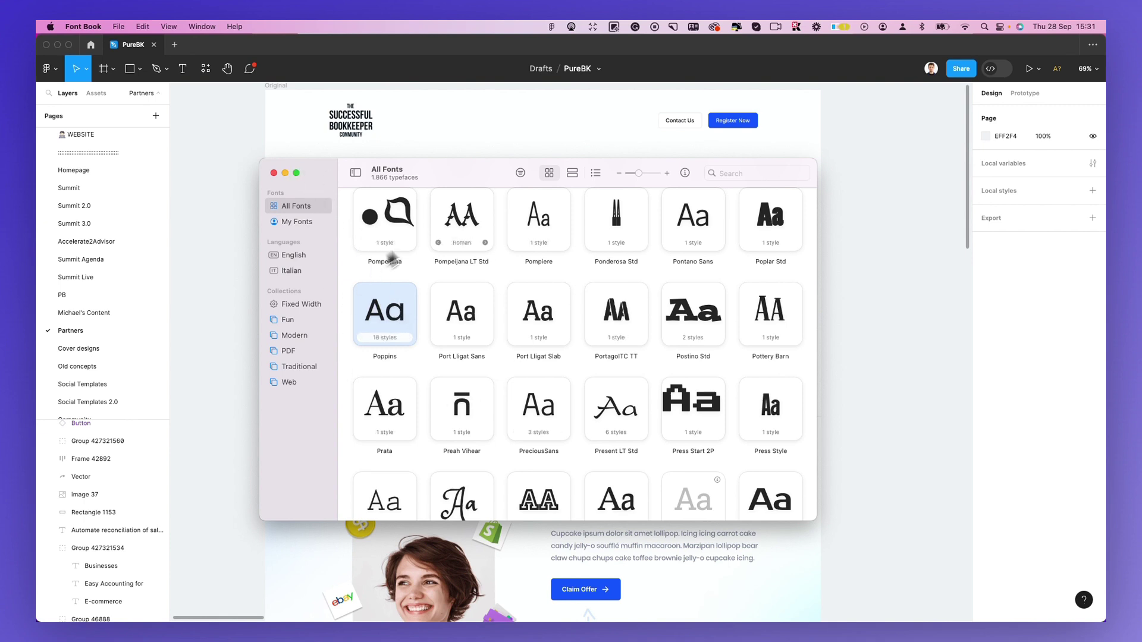
{"action": "left_click", "coordinate": [275, 173]}
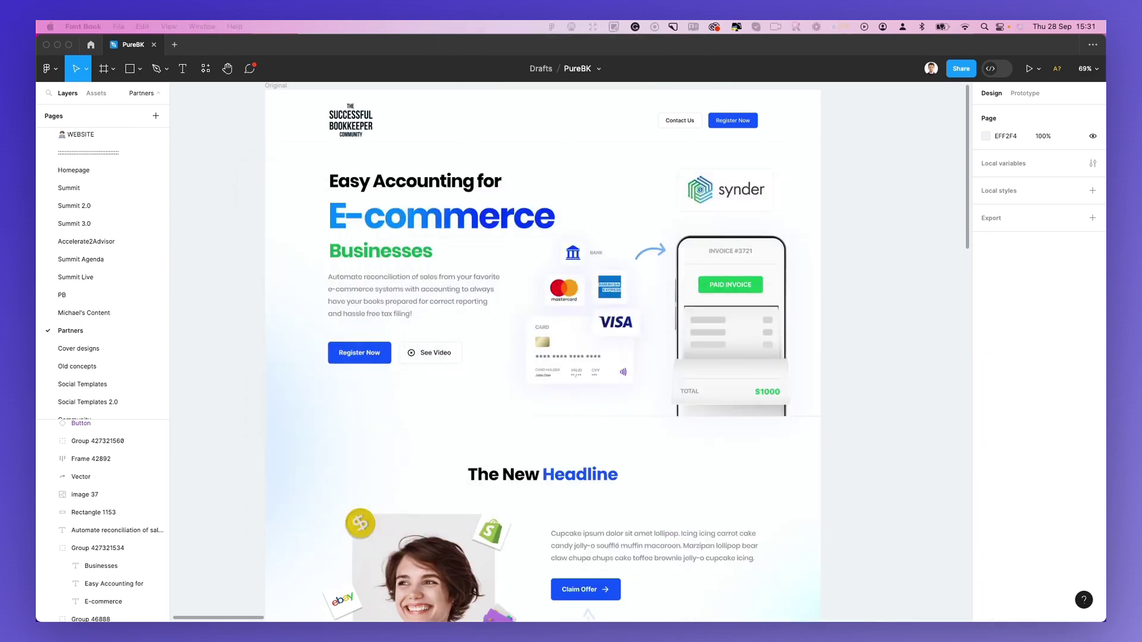